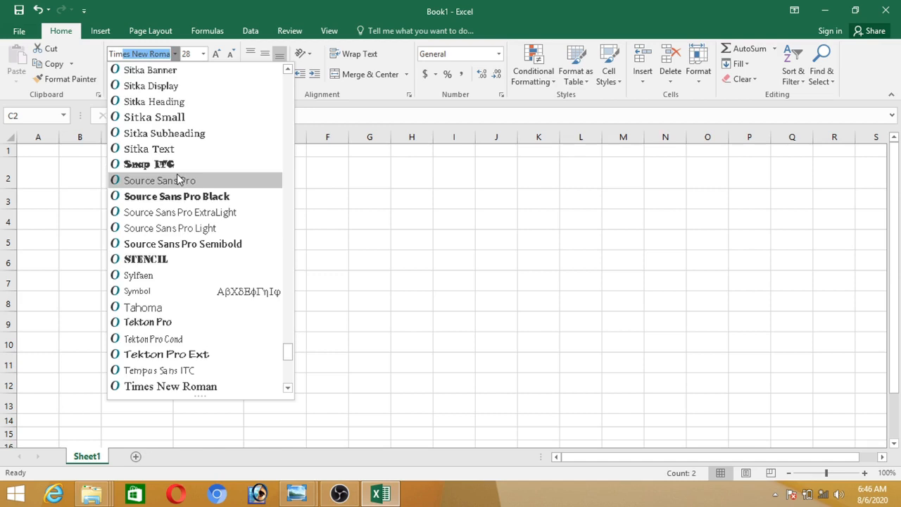
Set the font size of the Rollno and Name headers in C2:D2 to 12
{"action": "key", "text": "Escape"}
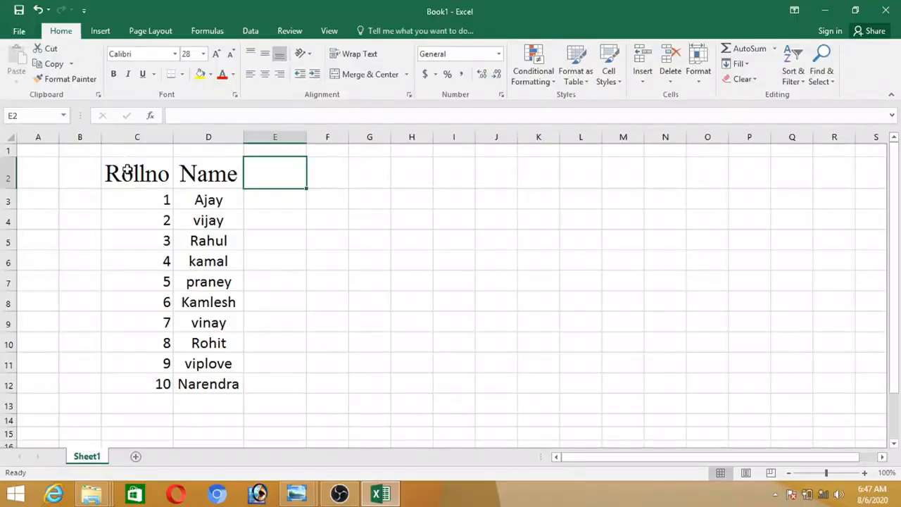
{"action": "left_click", "coordinate": [130, 175]}
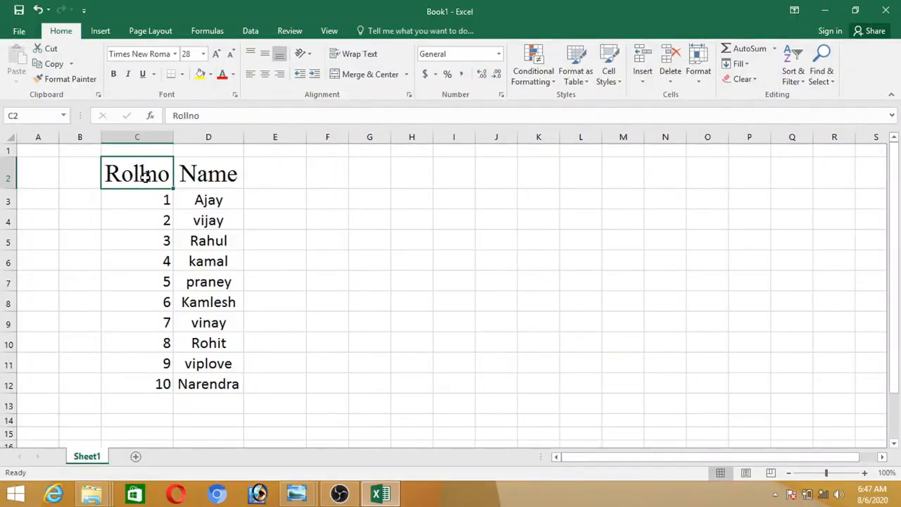
{"action": "left_click_drag", "start_coordinate": [148, 174], "coordinate": [209, 177]}
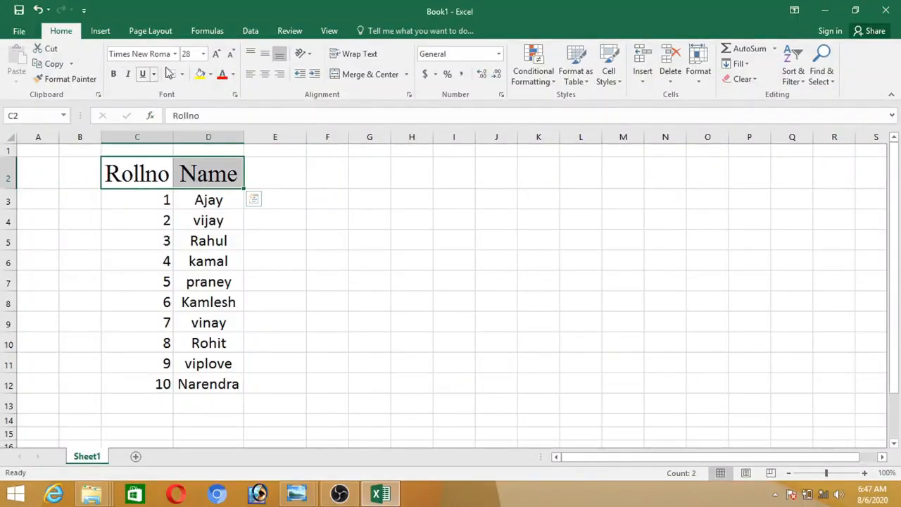
{"action": "left_click", "coordinate": [203, 54]}
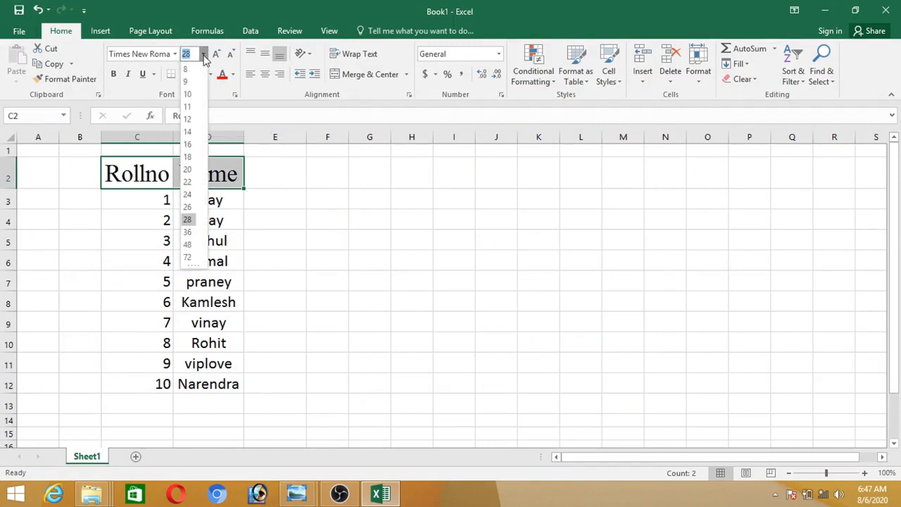
{"action": "left_click", "coordinate": [187, 119]}
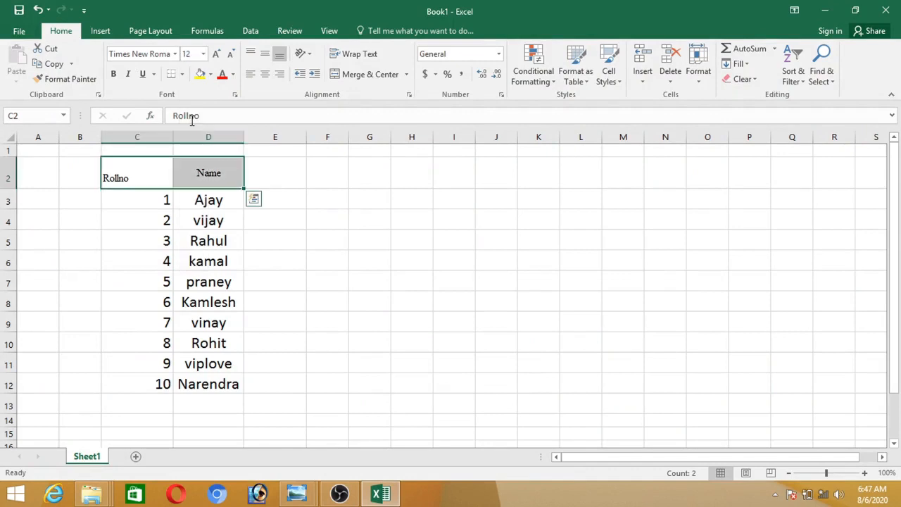
Set the font size of the Rollno and Name headers to 26
{"action": "left_click", "coordinate": [204, 57]}
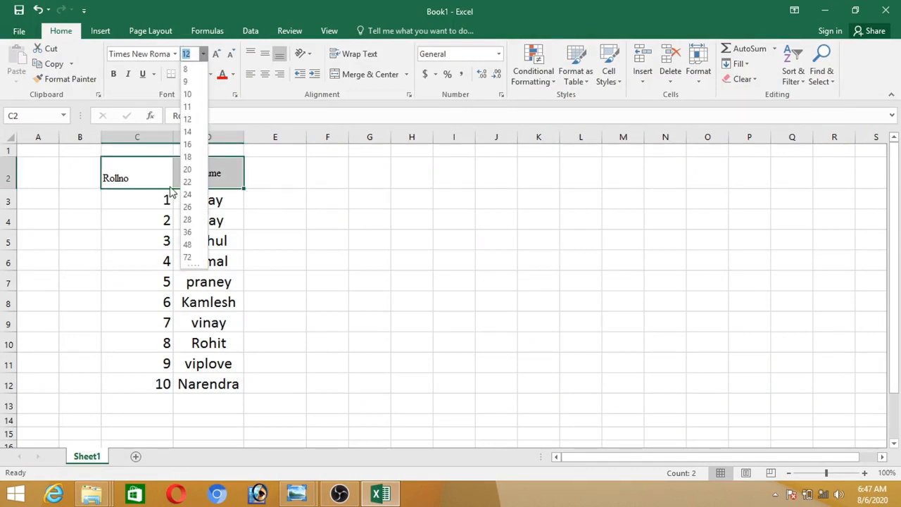
{"action": "left_click", "coordinate": [188, 209]}
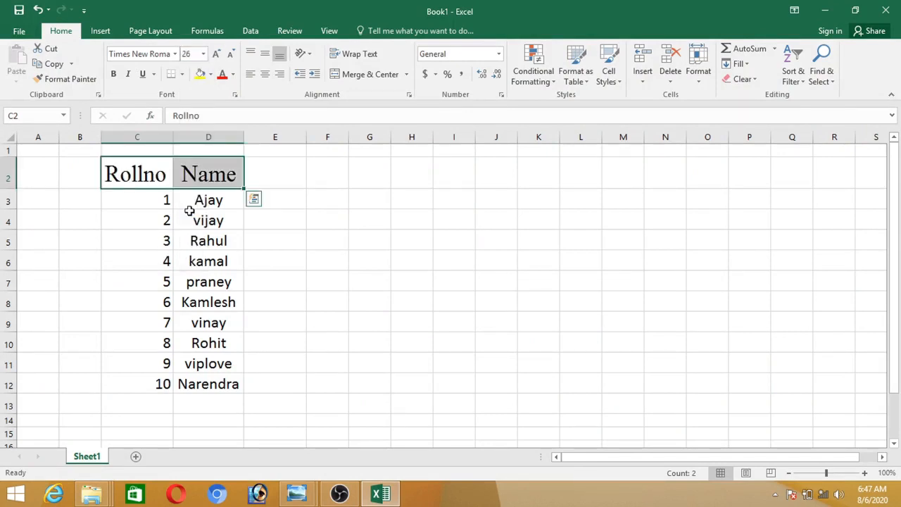
{"action": "left_click", "coordinate": [189, 212]}
Enlarge the font of the roll numbers in C3:C12 one step to 20 and shrink it to 16
{"action": "left_click_drag", "start_coordinate": [167, 200], "coordinate": [149, 383]}
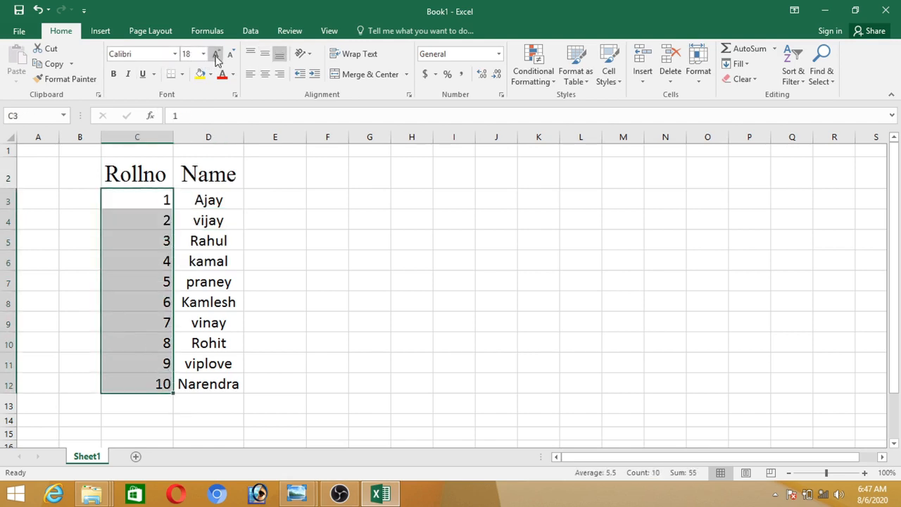
{"action": "left_click", "coordinate": [216, 56]}
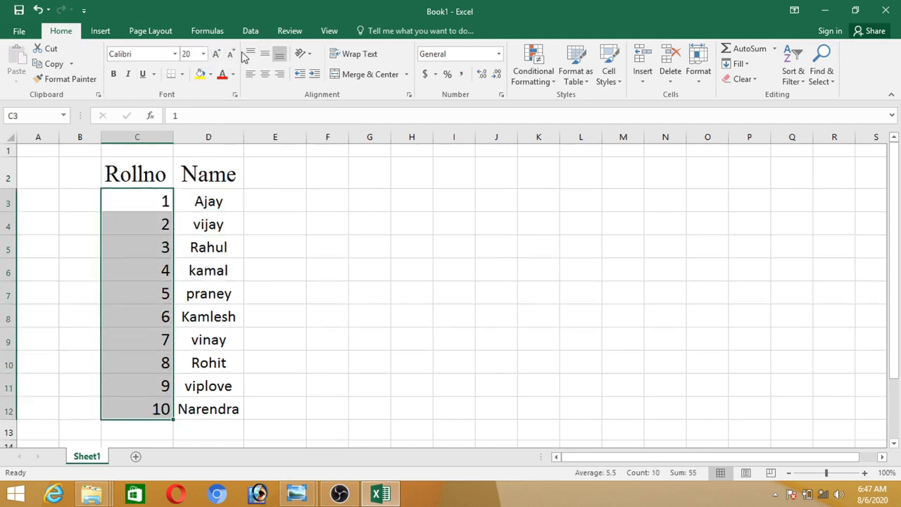
{"action": "left_click", "coordinate": [233, 54]}
{"action": "left_click", "coordinate": [233, 54]}
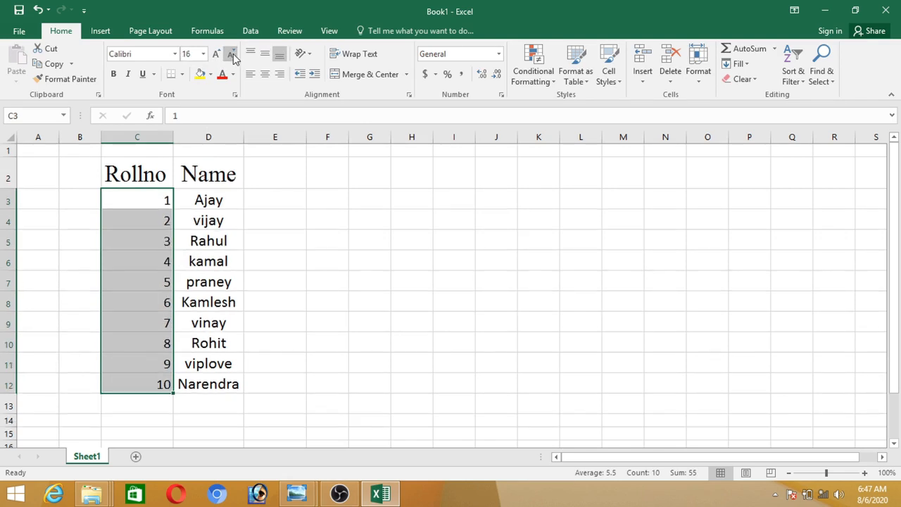
Enlarge the font of the names in D3:D12 to 22 and return it to 18
{"action": "left_click_drag", "start_coordinate": [209, 200], "coordinate": [197, 383]}
{"action": "left_click", "coordinate": [216, 56]}
{"action": "left_click", "coordinate": [216, 57]}
{"action": "left_click", "coordinate": [216, 56]}
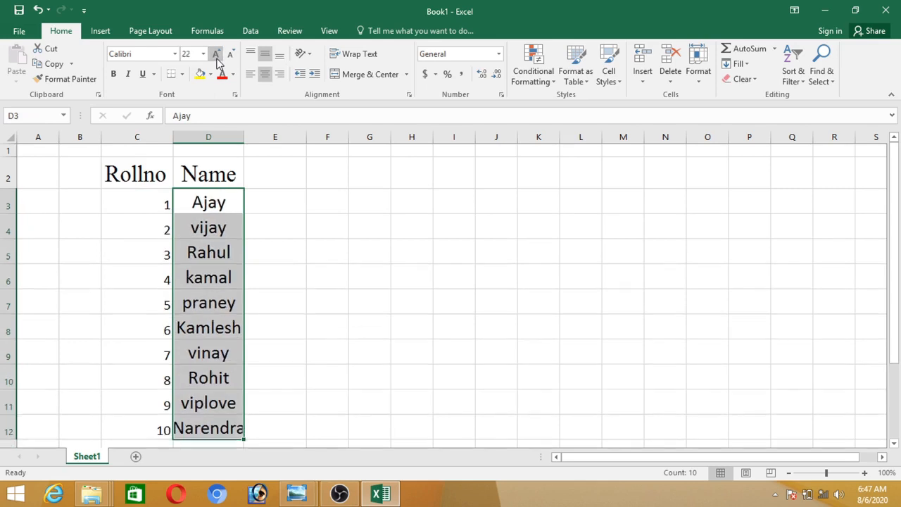
{"action": "left_click", "coordinate": [230, 54]}
{"action": "left_click", "coordinate": [230, 54]}
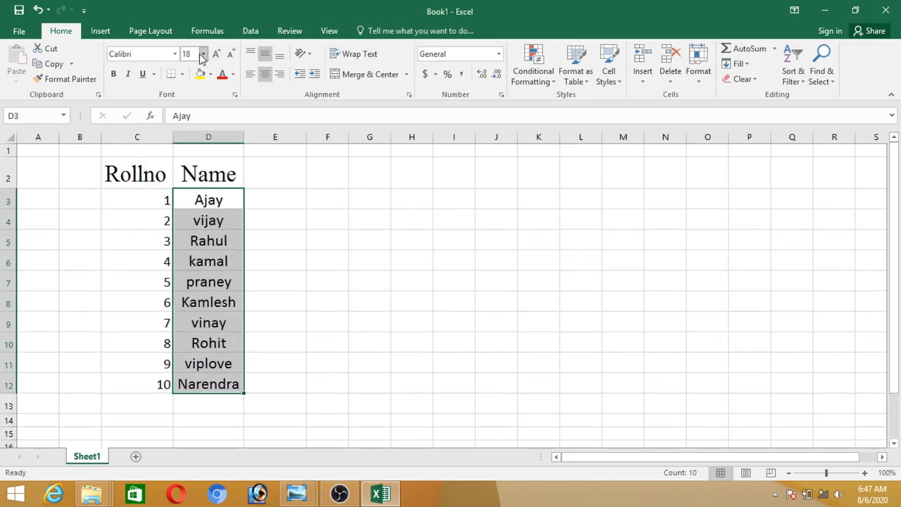
{"action": "left_click", "coordinate": [202, 56]}
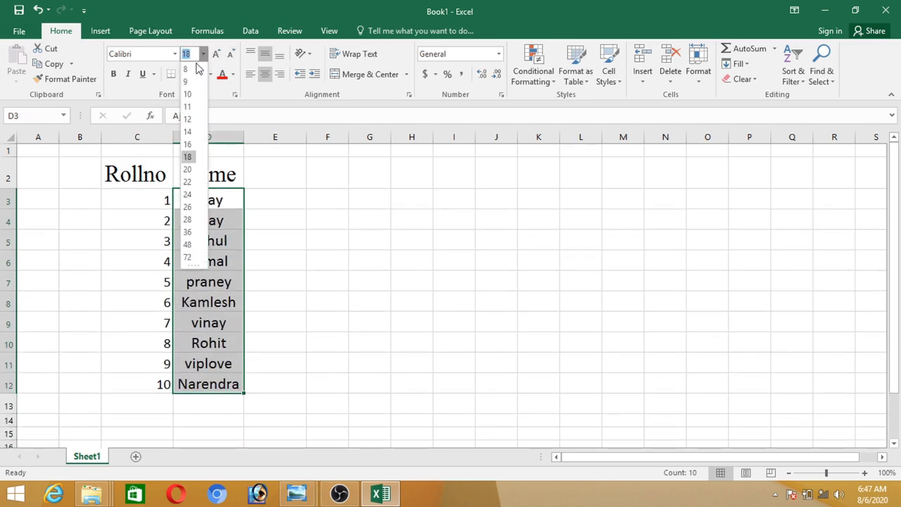
{"action": "left_click", "coordinate": [186, 157]}
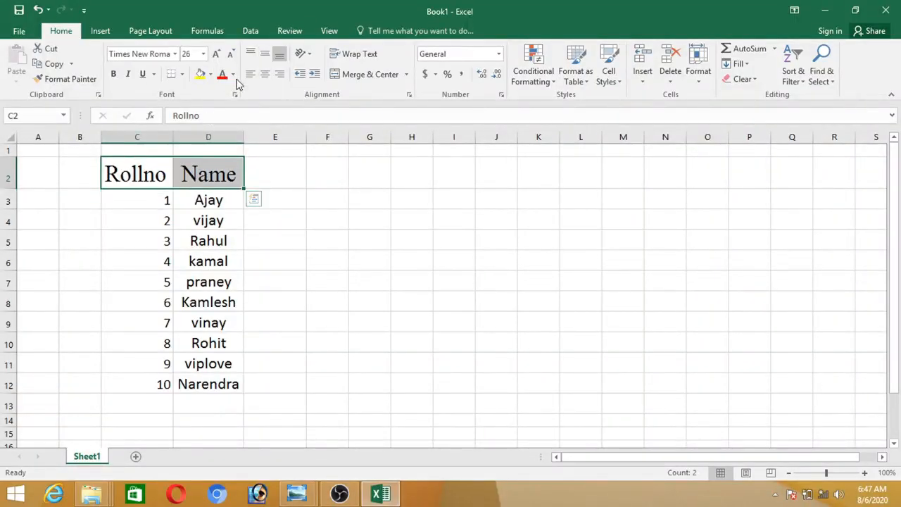
Set the font colour of the Rollno and Name headers to the standard red
{"action": "left_click", "coordinate": [234, 75]}
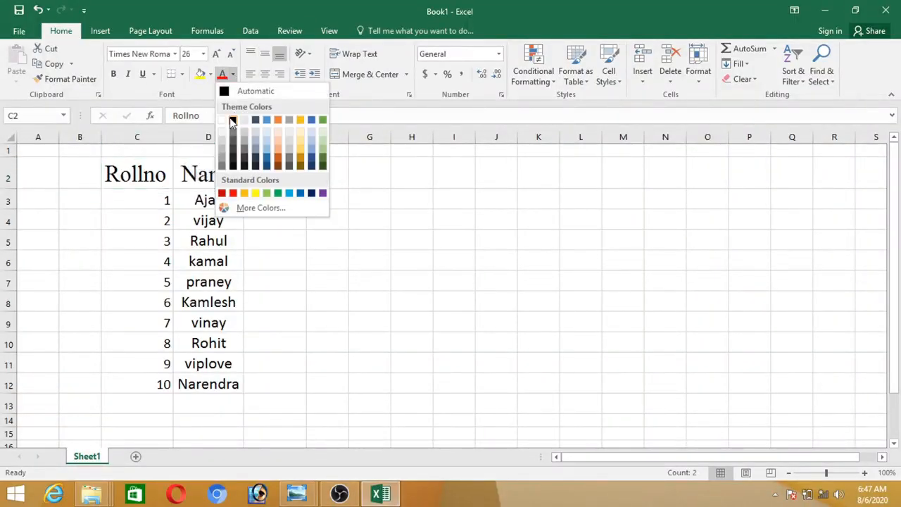
{"action": "left_click", "coordinate": [233, 194]}
{"action": "left_click", "coordinate": [247, 279]}
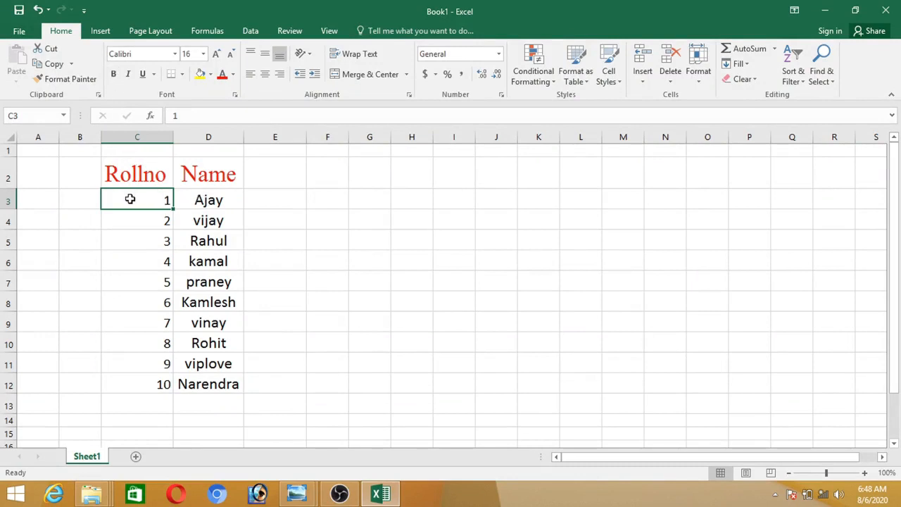
Make the roll numbers in C3:C12 bold
{"action": "left_click_drag", "start_coordinate": [128, 197], "coordinate": [129, 377]}
{"action": "left_click", "coordinate": [114, 74]}
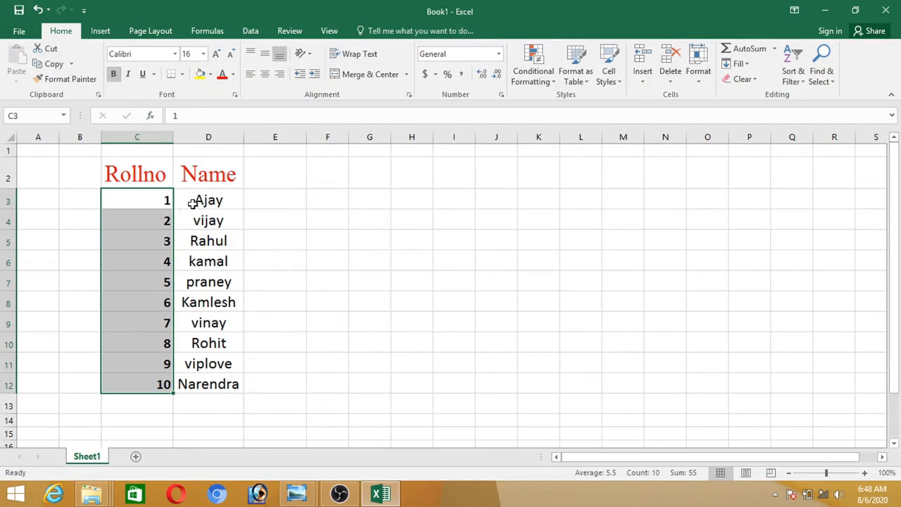
Underline all the names in D3:D12 and remove the underline from them again
{"action": "left_click_drag", "start_coordinate": [192, 202], "coordinate": [196, 381]}
{"action": "left_click", "coordinate": [147, 75]}
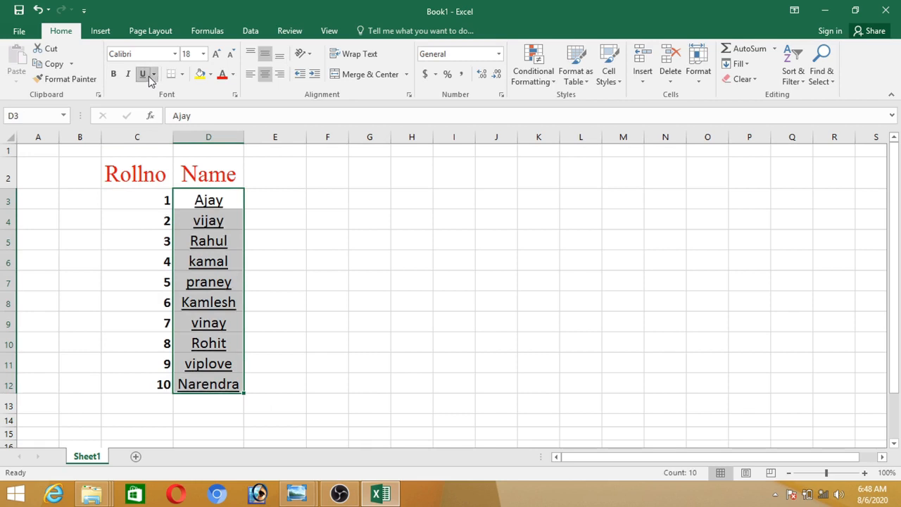
{"action": "left_click", "coordinate": [213, 301]}
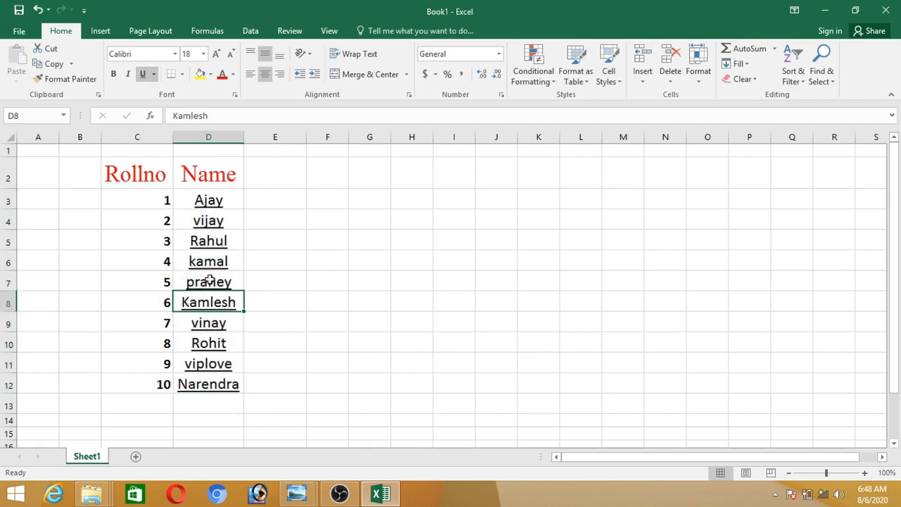
{"action": "left_click_drag", "start_coordinate": [203, 200], "coordinate": [199, 384]}
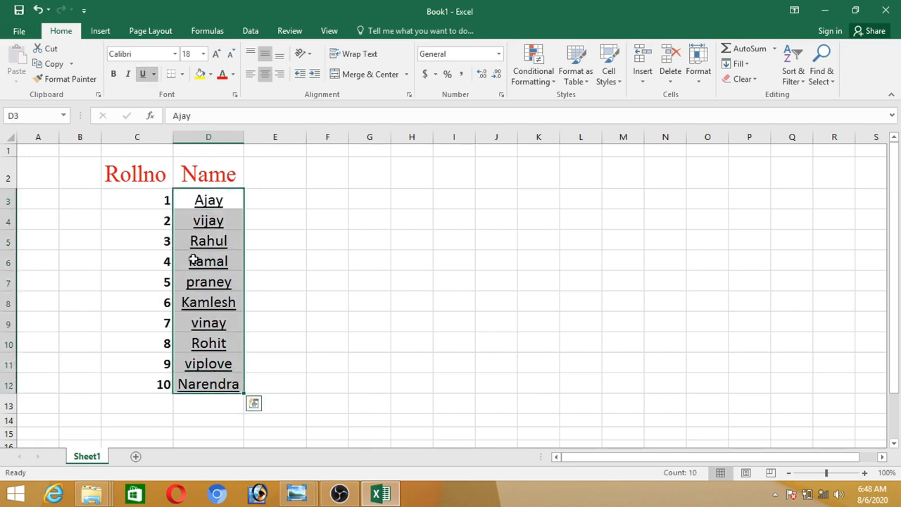
{"action": "left_click", "coordinate": [145, 78]}
Underline only the name in cell D4
{"action": "mouse_move", "coordinate": [206, 221]}
{"action": "left_mouse_down"}
{"action": "mouse_move", "coordinate": [201, 261]}
{"action": "mouse_move", "coordinate": [205, 221]}
{"action": "left_mouse_up"}
{"action": "left_click", "coordinate": [147, 79]}
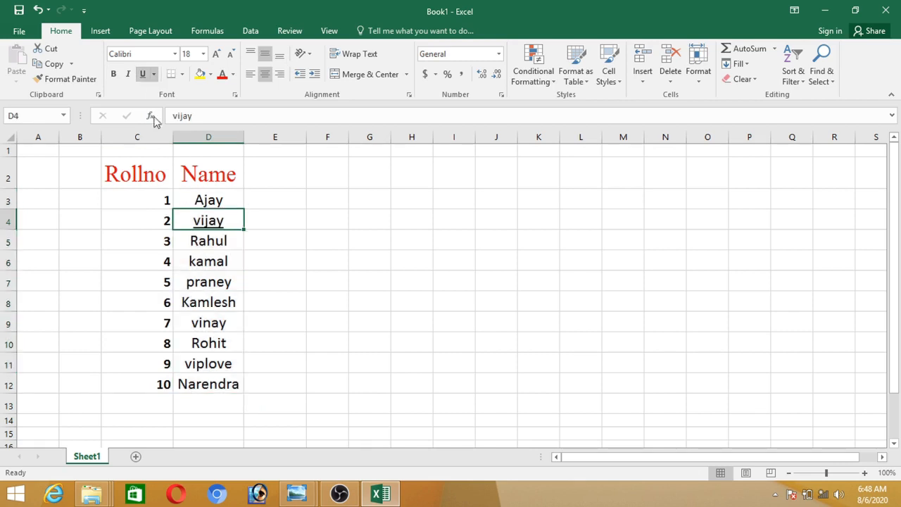
{"action": "left_click", "coordinate": [190, 238]}
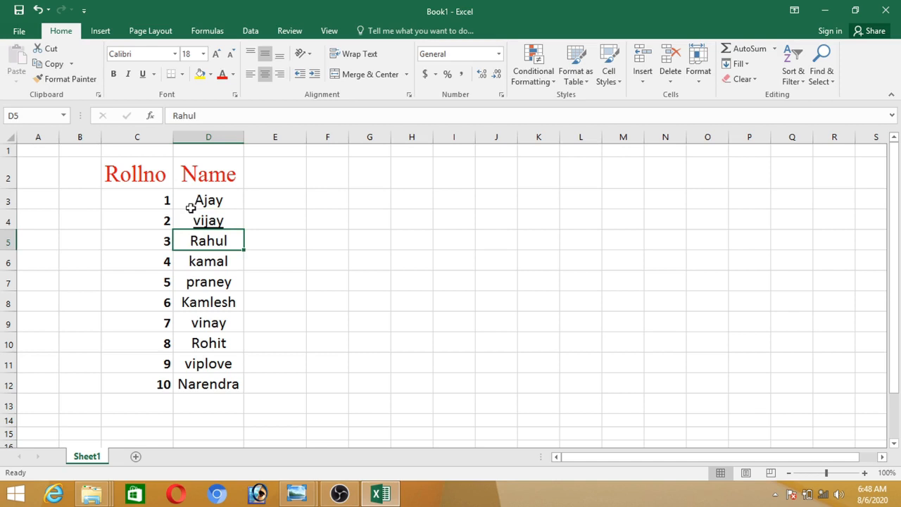
Italicize the Rollno and Name headers in C2:D2
{"action": "left_click_drag", "start_coordinate": [148, 179], "coordinate": [209, 171]}
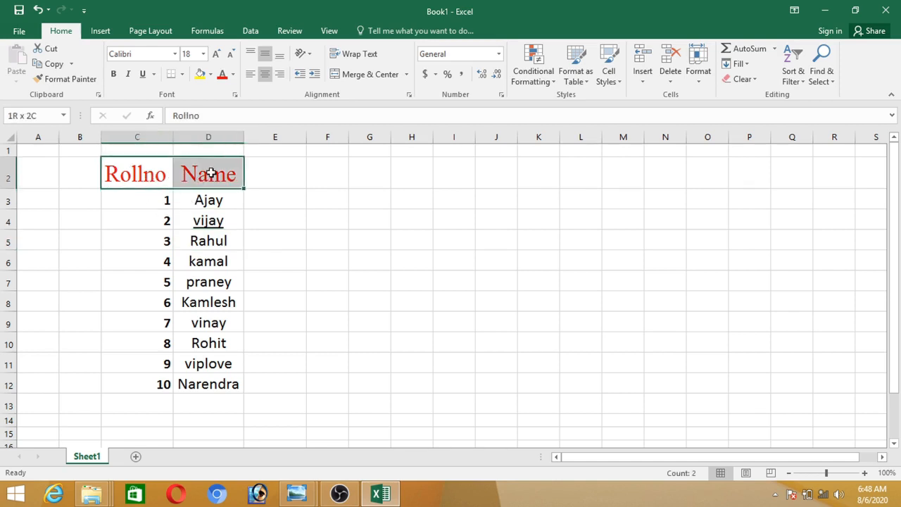
{"action": "left_click", "coordinate": [129, 82]}
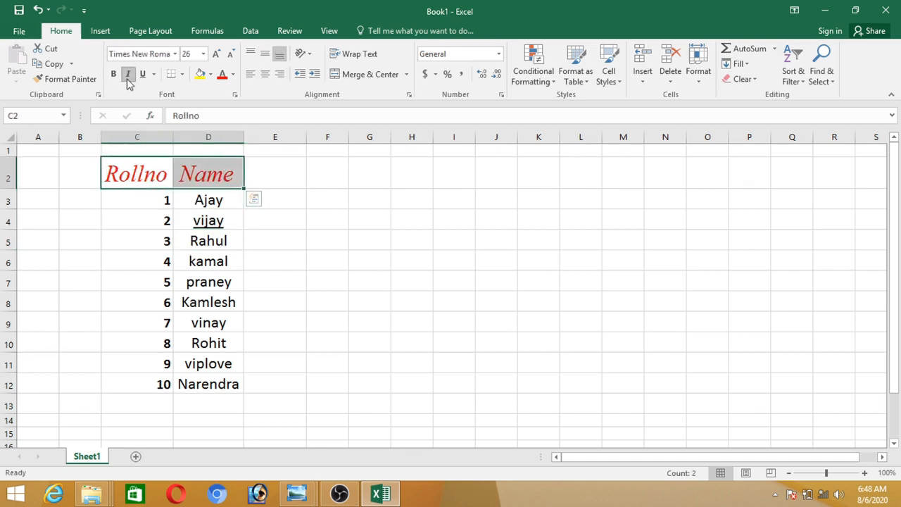
{"action": "left_click", "coordinate": [200, 278]}
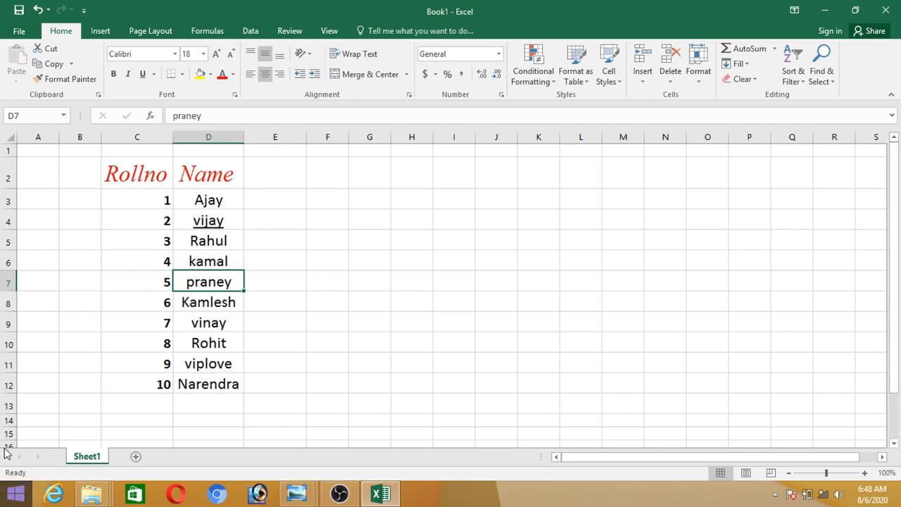
Fill the roll number and name cells C3:D12 with a darker shade of the theme blue
{"action": "left_click", "coordinate": [166, 202]}
{"action": "left_click_drag", "start_coordinate": [162, 218], "coordinate": [219, 382]}
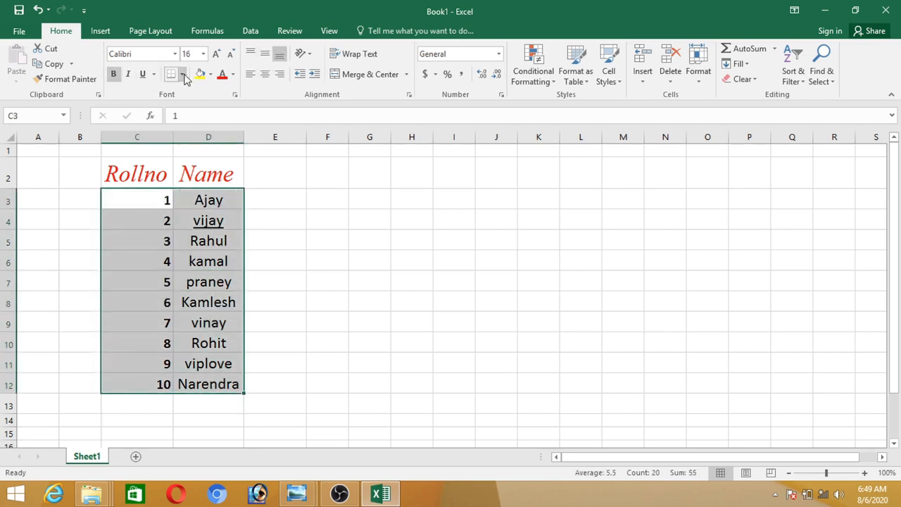
{"action": "left_click", "coordinate": [210, 75]}
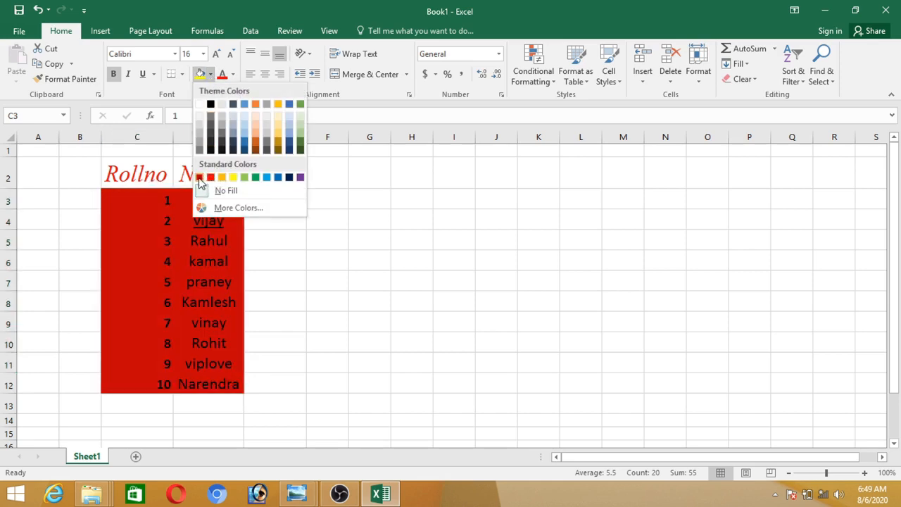
{"action": "left_click", "coordinate": [245, 144]}
Draw a single border line along the lower edge of cell D7 with Draw Border
{"action": "left_click", "coordinate": [181, 74]}
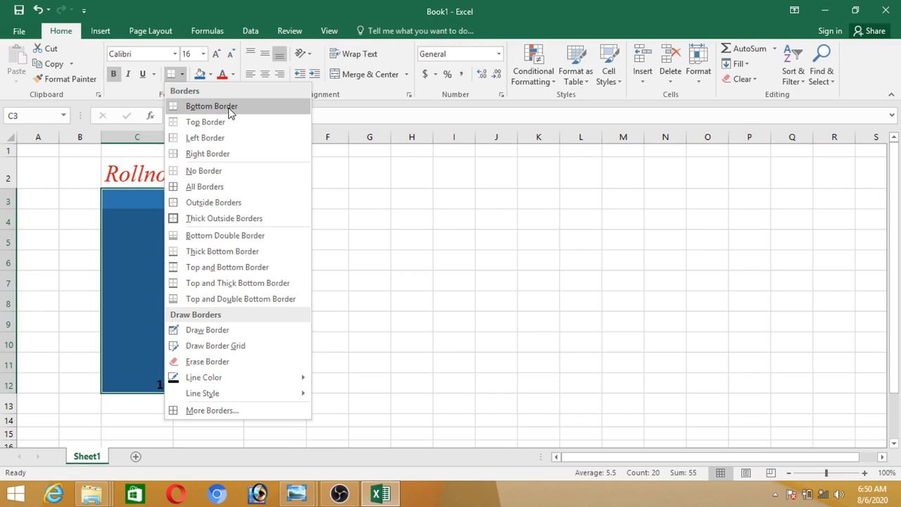
{"action": "left_click", "coordinate": [259, 330]}
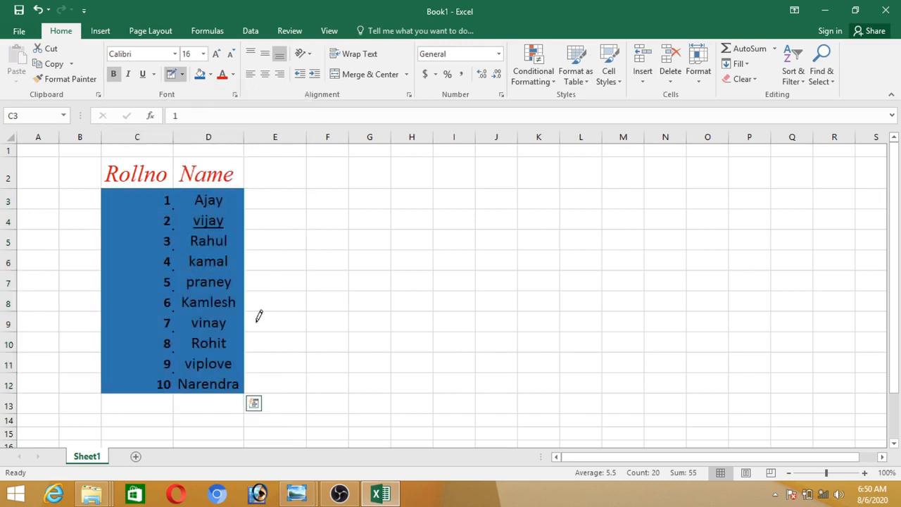
{"action": "left_click", "coordinate": [198, 289]}
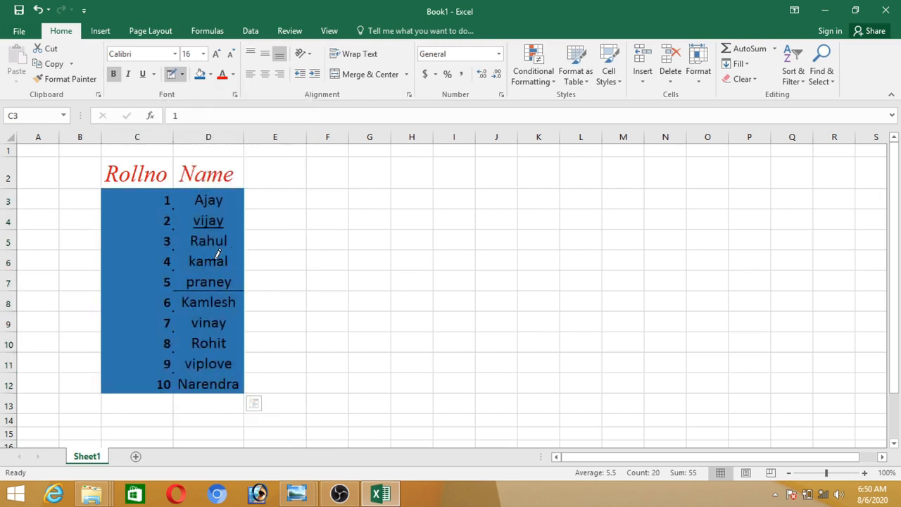
Apply All Borders to the filled cells C3:D12
{"action": "left_click", "coordinate": [182, 74]}
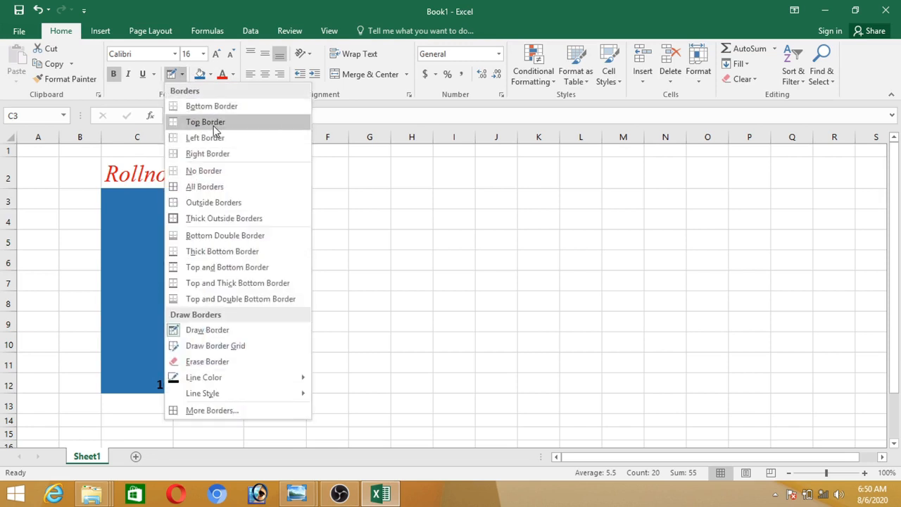
{"action": "left_click", "coordinate": [254, 186]}
{"action": "left_click", "coordinate": [207, 259]}
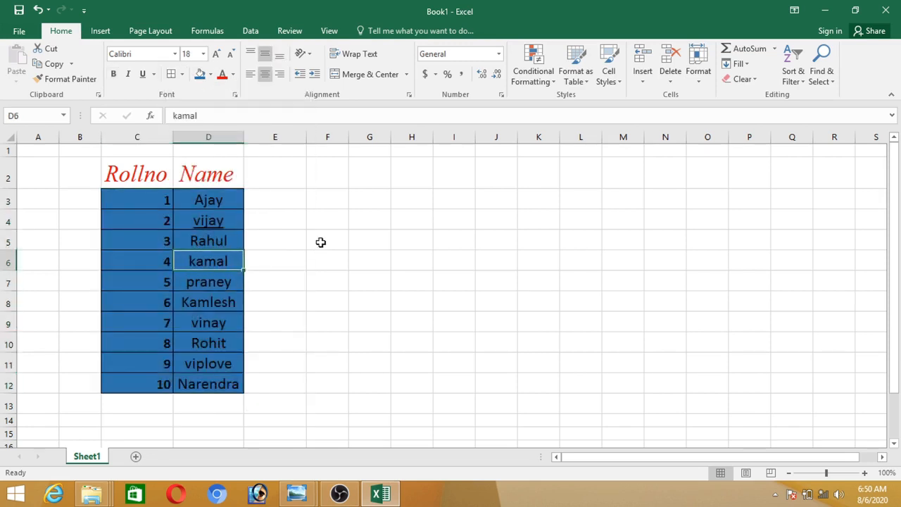